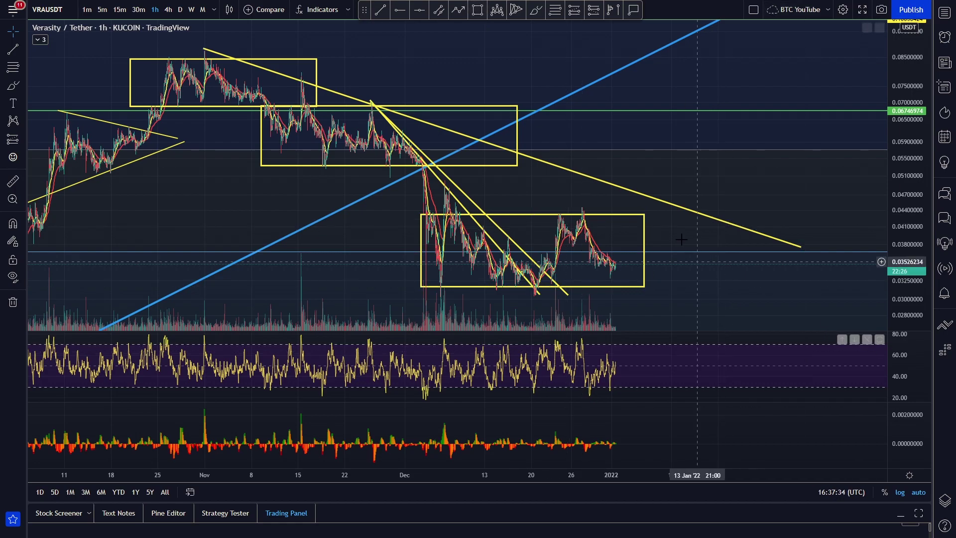
Brush short white marks at the early December upper and lower edges of the lowest yellow range box
right_click(680, 167)
left_click(707, 181)
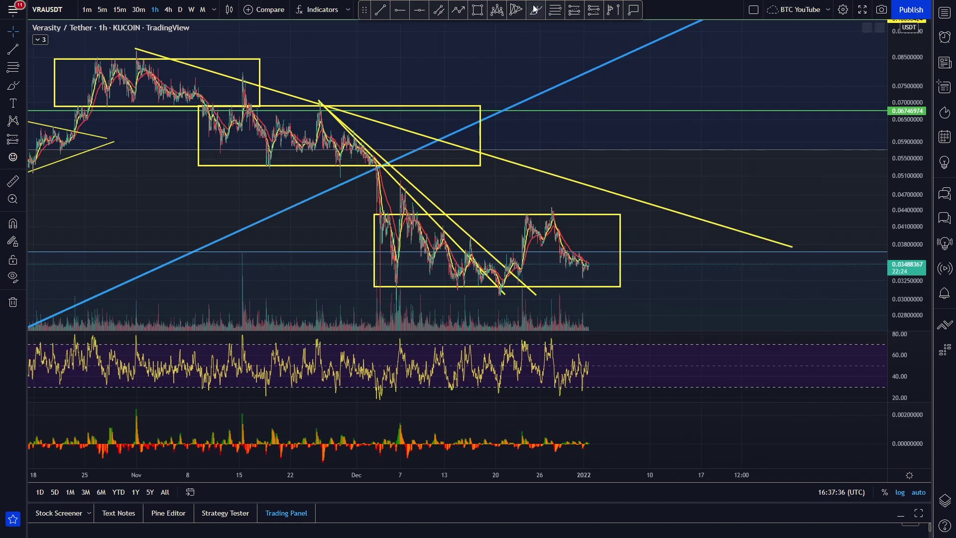
scroll(504, 218, "up", 2)
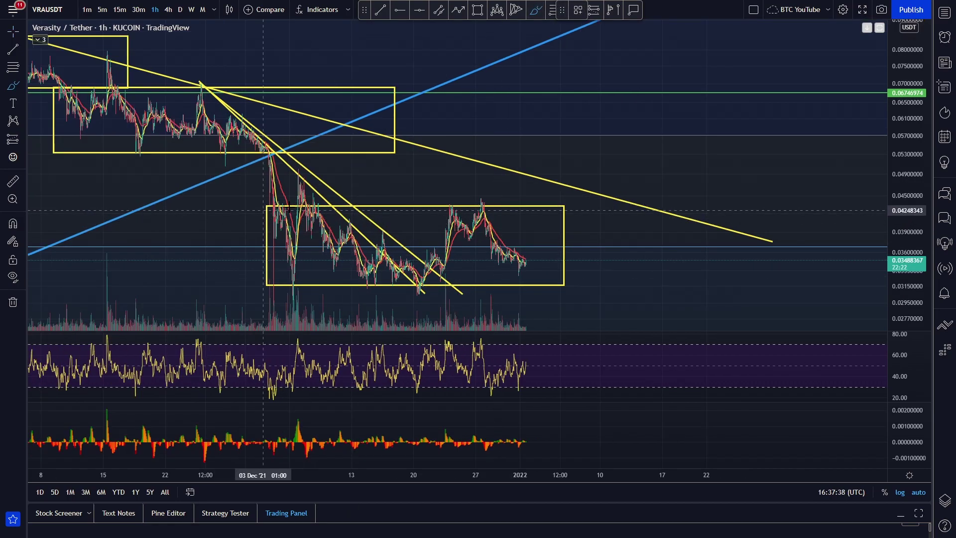
left_click_drag(258, 208, 315, 210)
left_click_drag(249, 280, 297, 285)
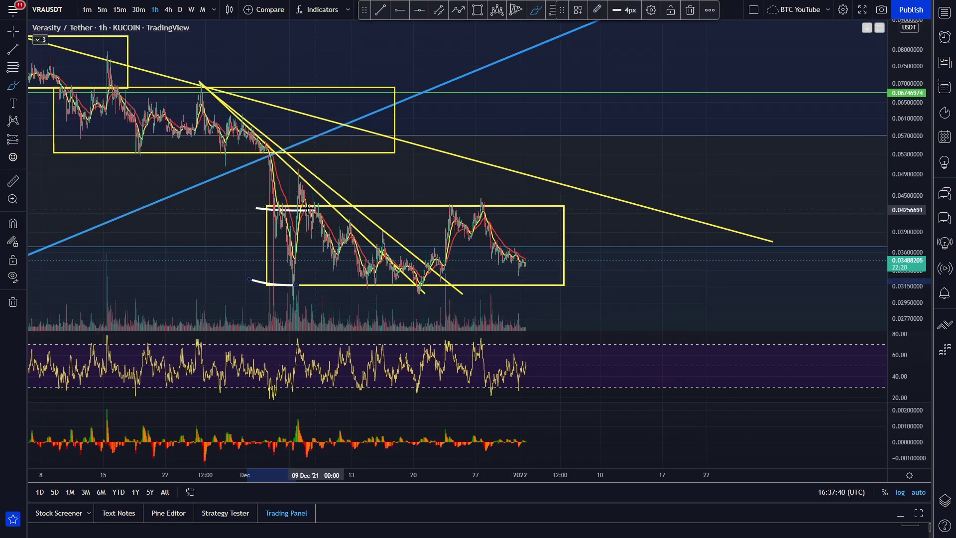
Try sketching the price swings inside the lowest range box, and remove that stroke and the lower edge mark
mouse_move(274, 204)
left_mouse_down()
mouse_move(291, 264)
mouse_move(299, 211)
mouse_move(371, 287)
mouse_move(438, 256)
mouse_move(402, 294)
mouse_move(449, 282)
left_mouse_up()
key("Delete")
scroll(402, 297, "up", 3)
mouse_move(356, 268)
left_mouse_down()
mouse_move(585, 263)
mouse_move(357, 256)
left_mouse_up()
scroll(477, 246, "up", 2)
key("ctrl+z")
scroll(253, 253, "down", 3)
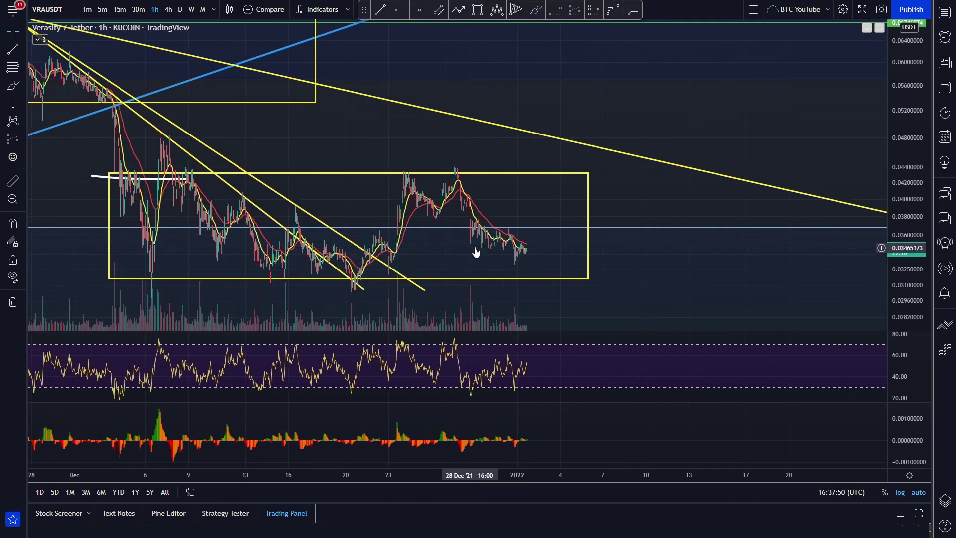
Try Brush strokes along the lower edge of the range box and across the RSI pane, and undo both
left_click(535, 9)
scroll(338, 352, "down", 3)
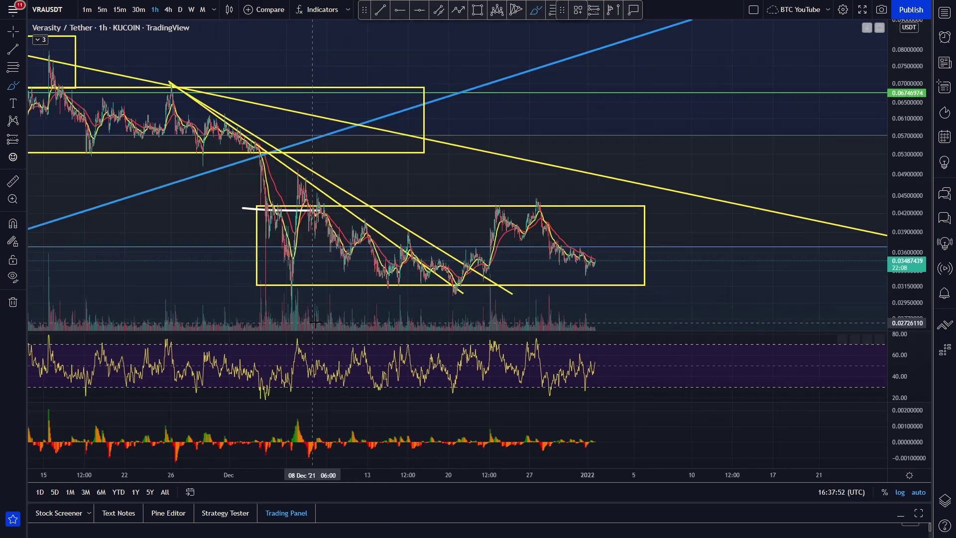
left_click_drag(249, 270, 483, 306)
left_click_drag(464, 384, 201, 393)
key("ctrl+z")
key("ctrl+z")
Brush a short upward stroke from the 20 December low and undo it
scroll(488, 248, "up", 1)
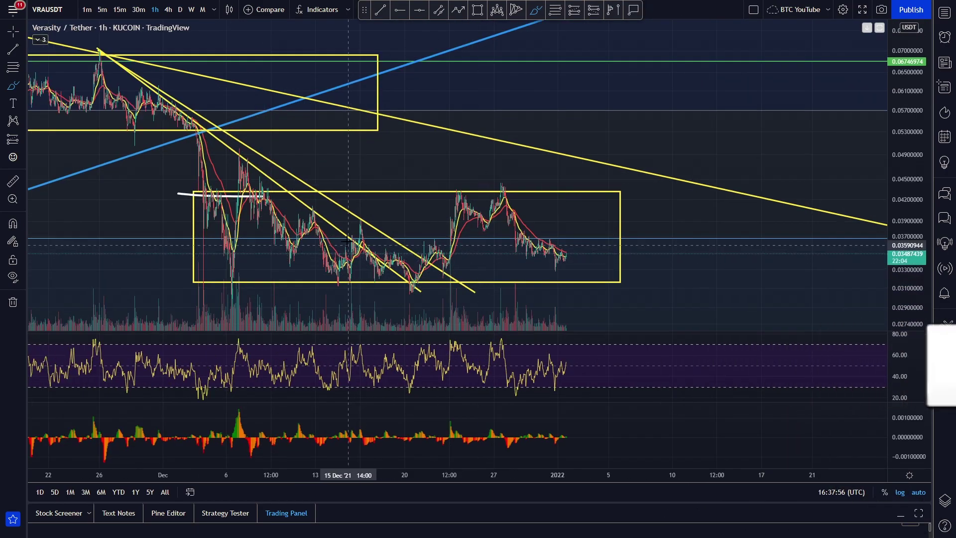
left_click_drag(406, 289, 421, 241)
key("ctrl+z")
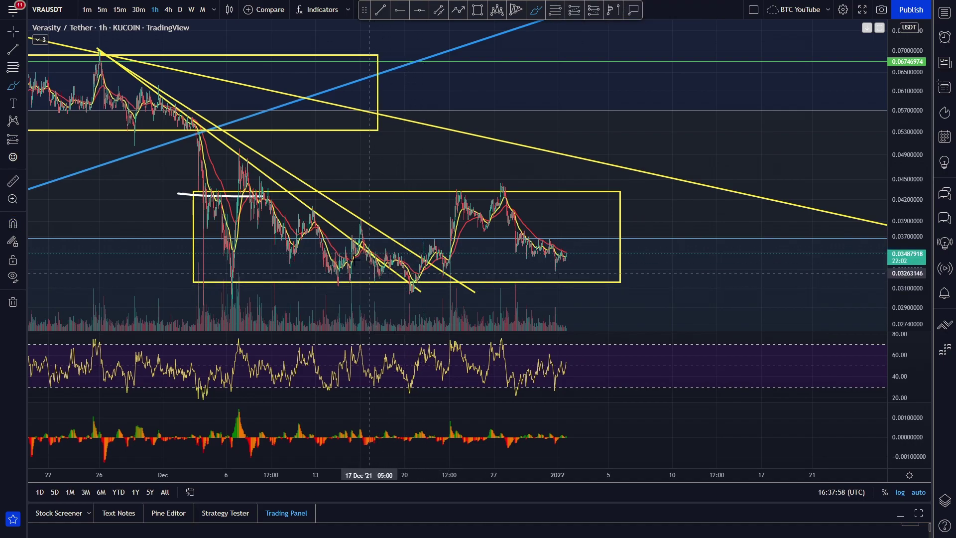
Trace the decline from the late November peak down to the 20 December low with the Brush, and undo it
mouse_move(107, 71)
left_mouse_down()
mouse_move(403, 270)
mouse_move(426, 239)
mouse_move(293, 182)
left_mouse_up()
key("ctrl+z")
key("ctrl+z")
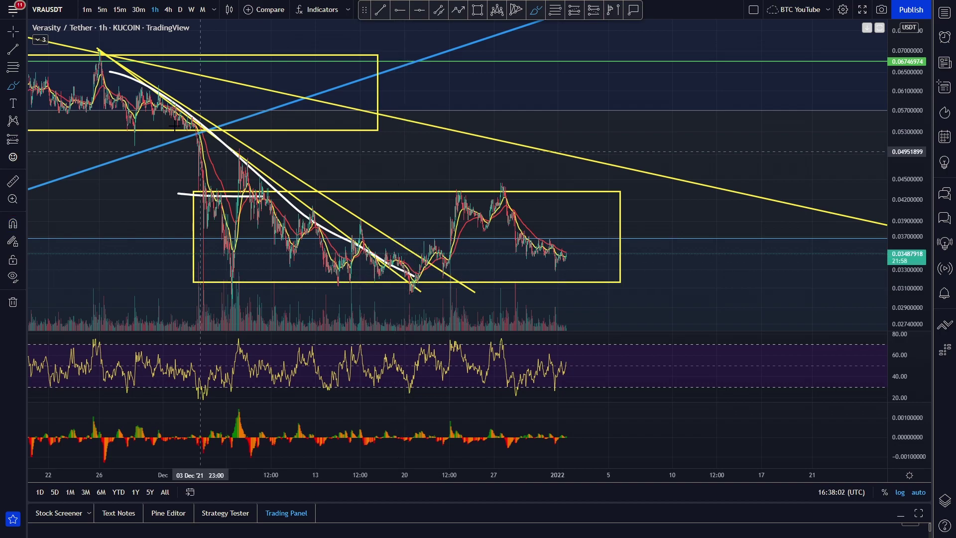
key("ctrl+z")
Sketch the arc of the 20 to 23 December bounce, and undo it along with the white mark at the range's upper edge
left_click_drag(415, 289, 441, 239)
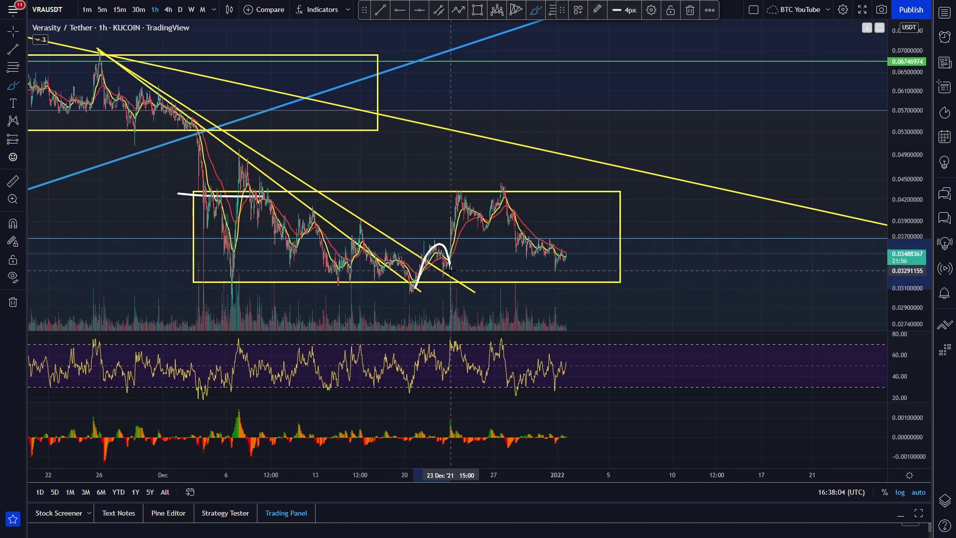
key("ctrl+z")
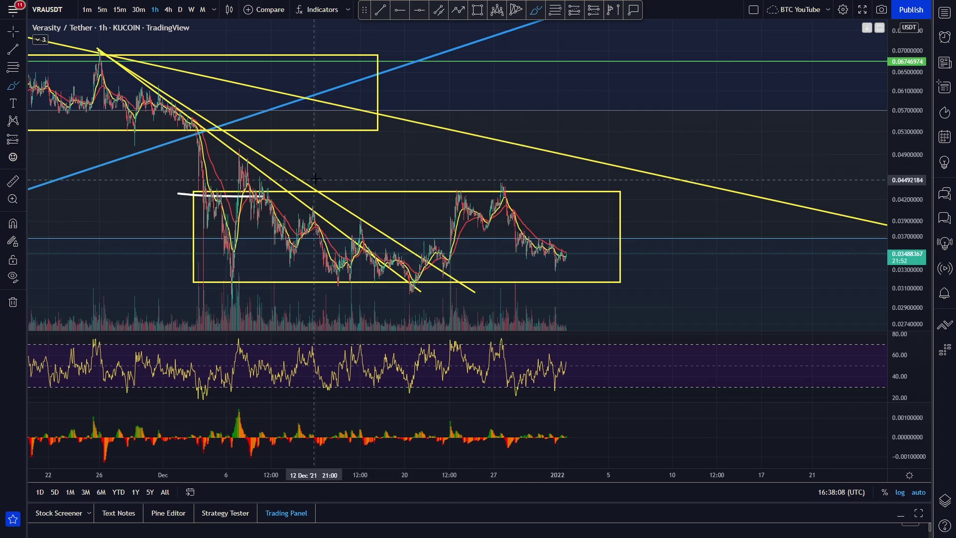
key("ctrl+z")
key("ctrl+z")
Trace the rally into the two late December peaks and the drop from the second peak, undoing each stroke
scroll(340, 206, "down", 5)
scroll(340, 205, "down", 1)
scroll(349, 239, "up", 4)
mouse_move(354, 268)
left_mouse_down()
mouse_move(381, 177)
mouse_move(420, 218)
mouse_move(432, 166)
left_mouse_up()
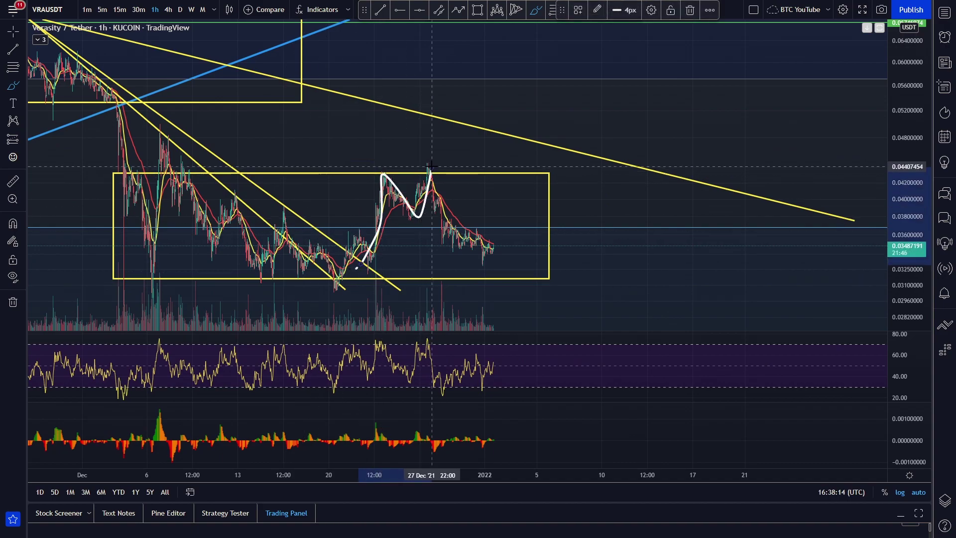
key("ctrl+z")
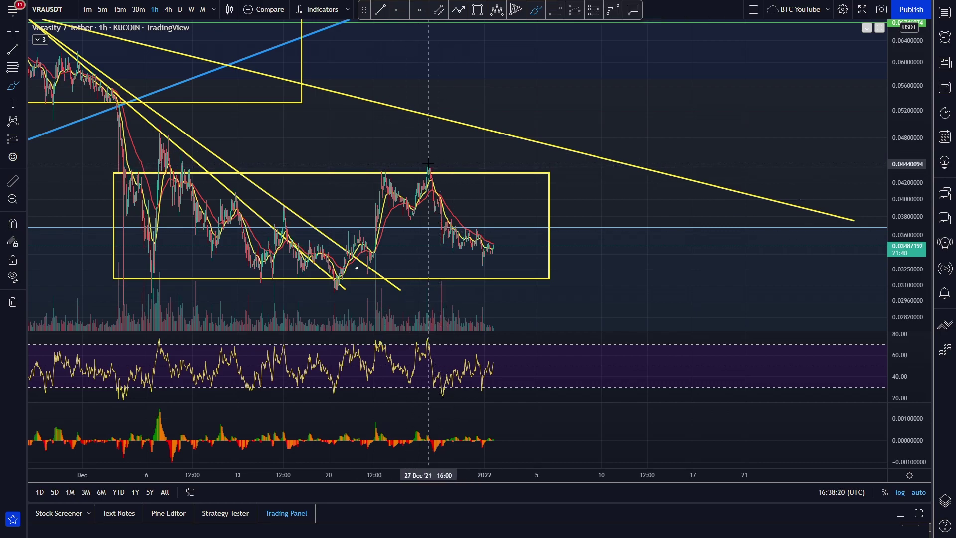
left_click_drag(428, 163, 473, 252)
key("ctrl+z")
Outline the price zone just below the blue horizontal level and trace the latest sideways drift, undoing both sketches
mouse_move(343, 227)
left_mouse_down()
mouse_move(519, 227)
mouse_move(449, 255)
mouse_move(247, 250)
mouse_move(528, 222)
left_mouse_up()
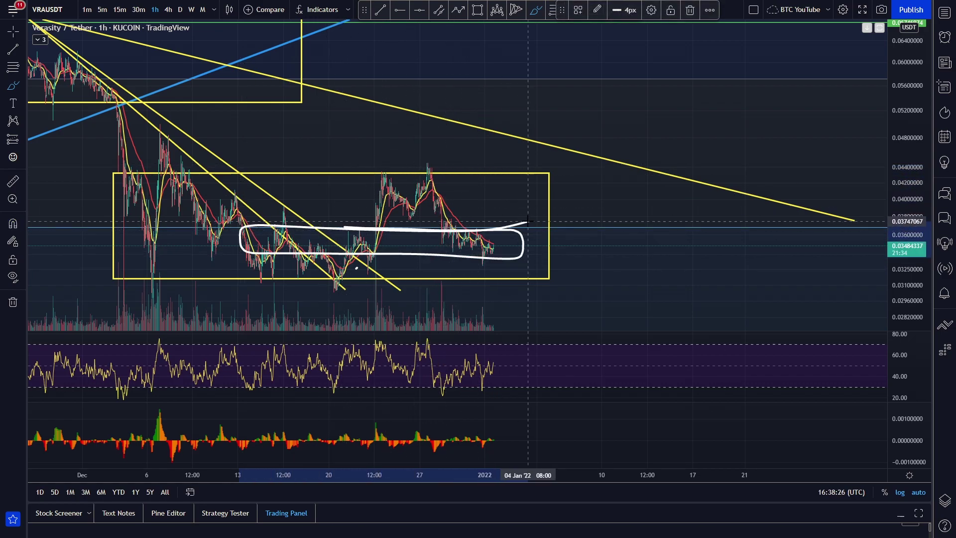
key("ctrl+z")
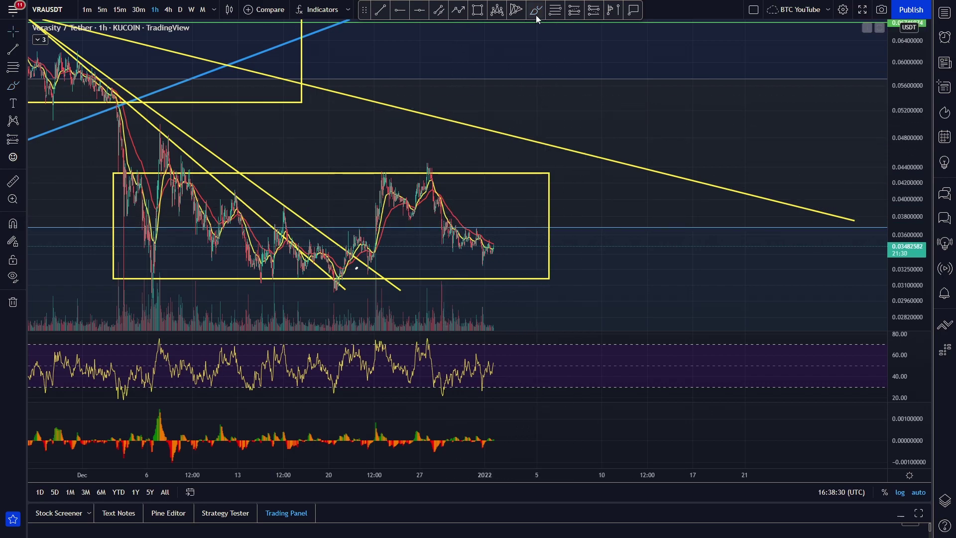
mouse_move(434, 231)
left_mouse_down()
mouse_move(414, 236)
mouse_move(506, 246)
left_mouse_up()
key("ctrl+z")
key("ctrl+z")
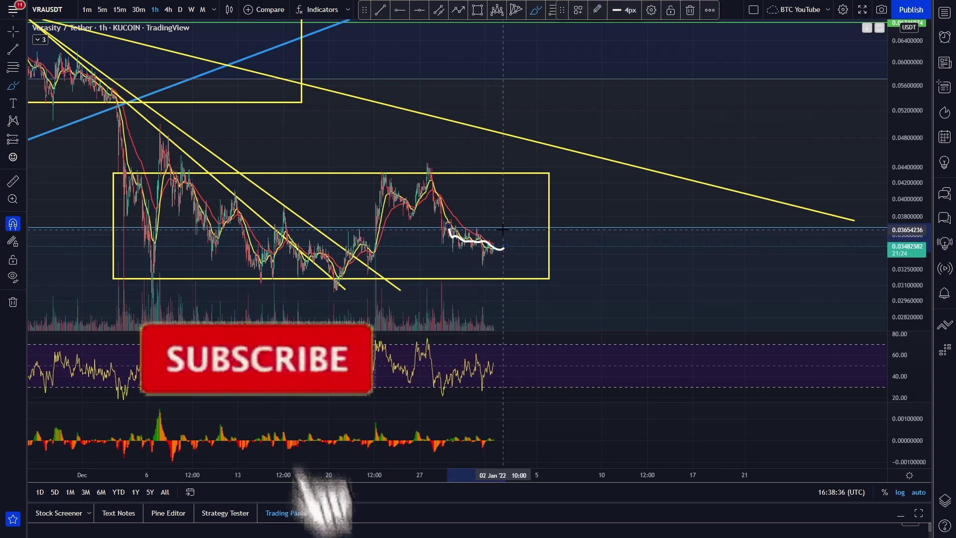
Sketch a wave oscillating through the lowest range box from early December to early January, and undo it
scroll(503, 229, "down", 3)
mouse_move(283, 213)
left_mouse_down()
mouse_move(323, 229)
mouse_move(453, 211)
mouse_move(556, 234)
left_mouse_up()
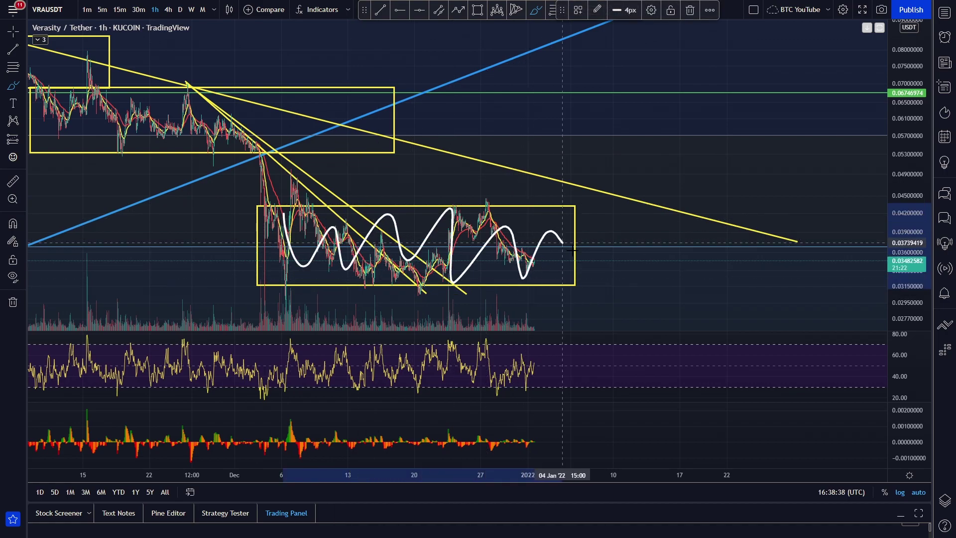
key("ctrl+z")
scroll(568, 248, "down", 3)
key("ctrl+z")
scroll(416, 168, "down", 3)
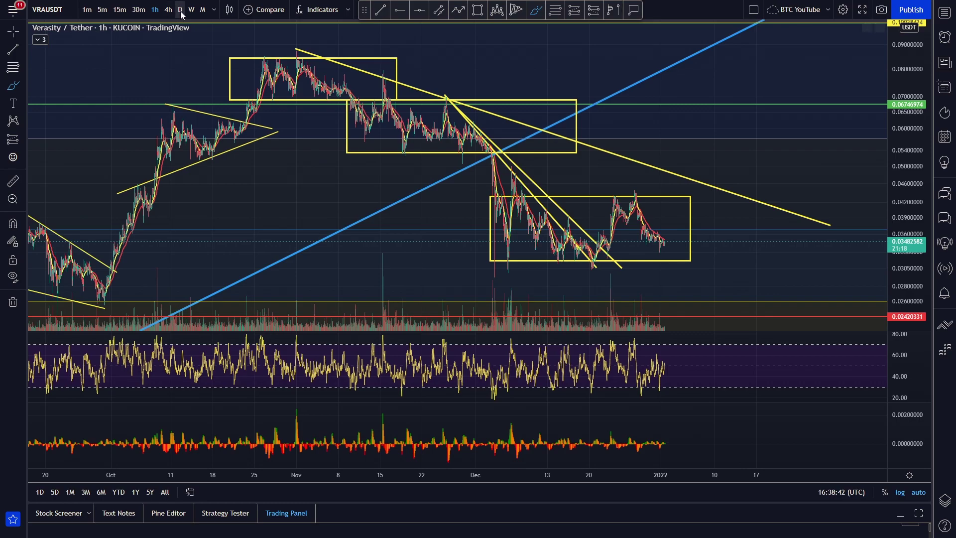
Switch the chart to the daily timeframe and frame the price history from January 2021 to January 2022
left_click(180, 11)
scroll(512, 188, "up", 8)
left_click_drag(316, 231, 742, 209)
scroll(742, 209, "up", 3)
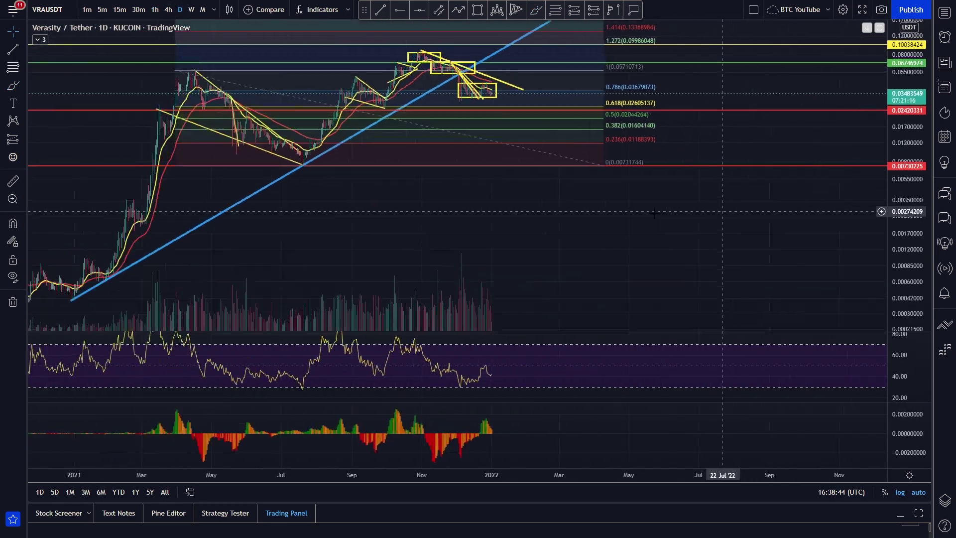
scroll(686, 212, "up", 3)
left_click_drag(355, 226, 655, 208)
key("ctrl+z")
left_click_drag(367, 213, 705, 205)
scroll(705, 205, "up", 5)
scroll(256, 278, "down", 5)
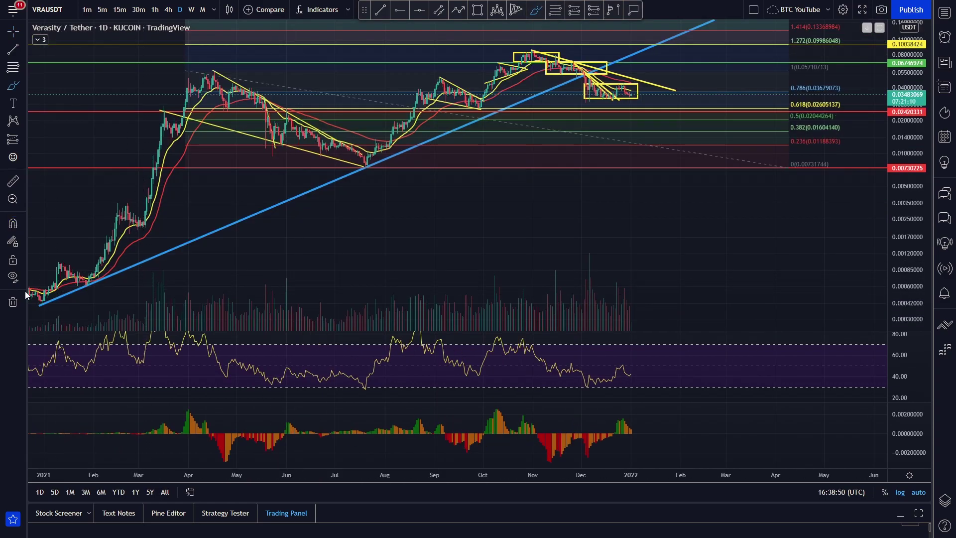
Circle the touches on the rising blue trendline and trace the rally from the July low into November, and undo these strokes
left_click_drag(29, 288, 30, 292)
left_click_drag(79, 264, 98, 285)
mouse_move(368, 151)
left_mouse_down()
mouse_move(345, 153)
mouse_move(571, 85)
mouse_move(578, 62)
left_mouse_up()
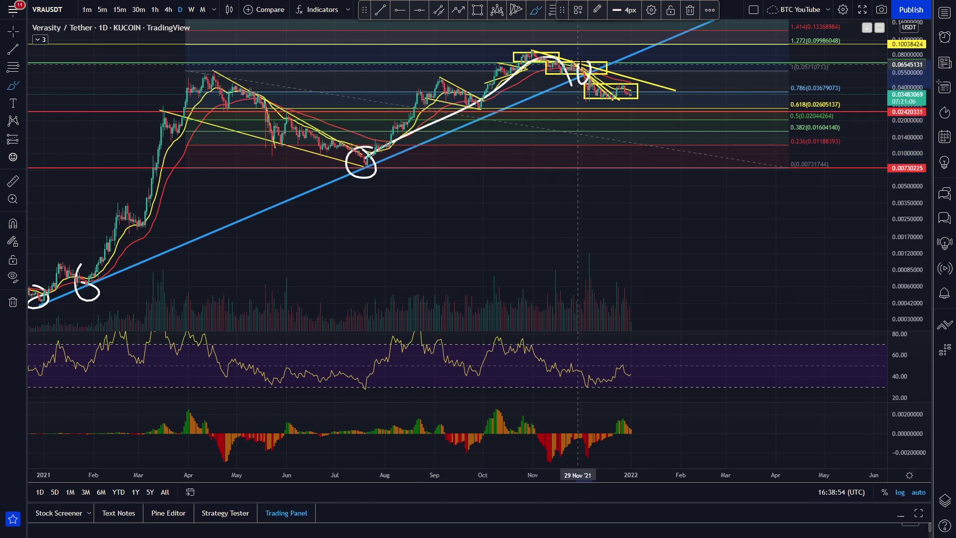
key("ctrl+z")
key("ctrl+z")
key("ctrl+z")
key("ctrl+z")
key("ctrl+z")
Trace the choppy zigzag of daily candles inside the December range box with the Brush
scroll(331, 155, "up", 5)
scroll(347, 161, "up", 1)
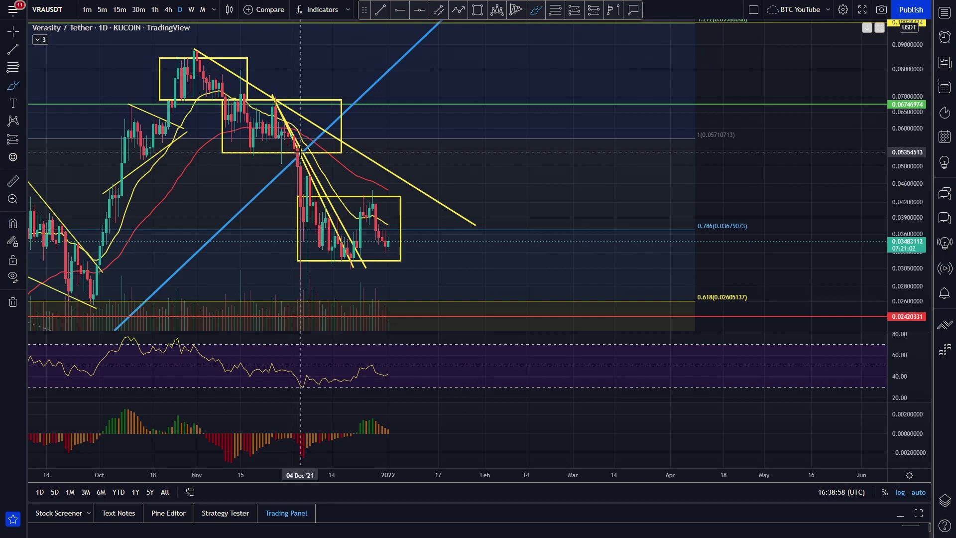
mouse_move(301, 152)
left_mouse_down()
mouse_move(316, 233)
mouse_move(363, 192)
mouse_move(391, 213)
left_mouse_up()
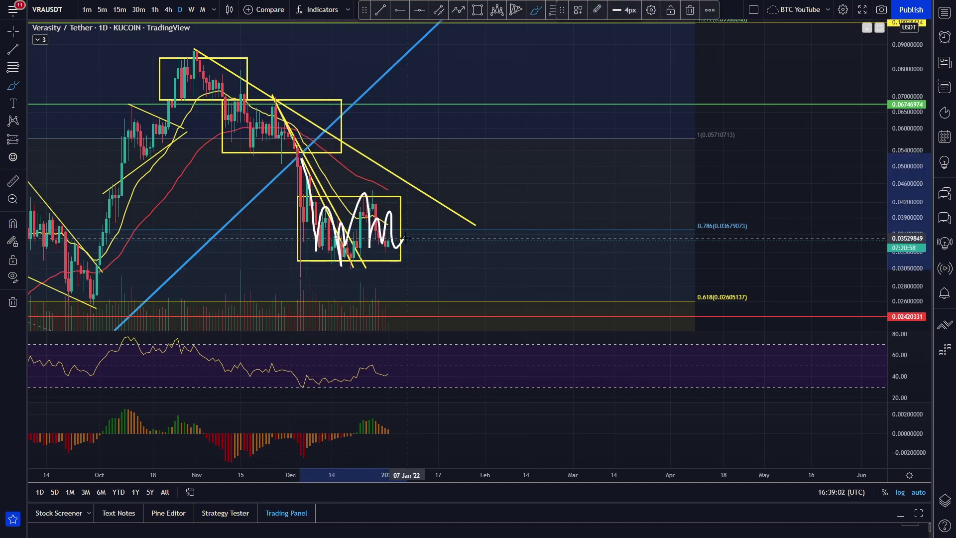
scroll(394, 238, "down", 1)
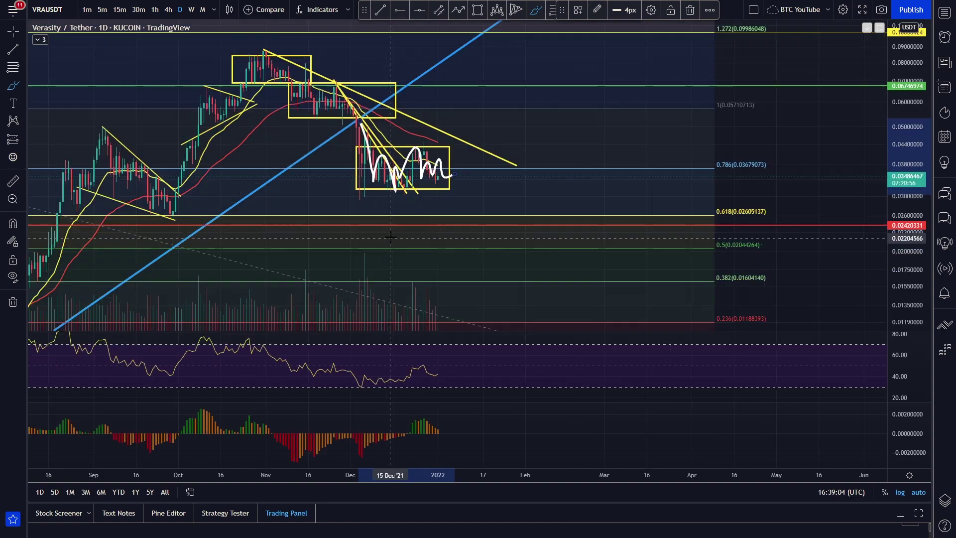
Try freehand strokes across the price action from August to the December range box, and undo them together with the zigzag
left_click_drag(42, 188, 470, 182)
key("ctrl+z")
key("ctrl+z")
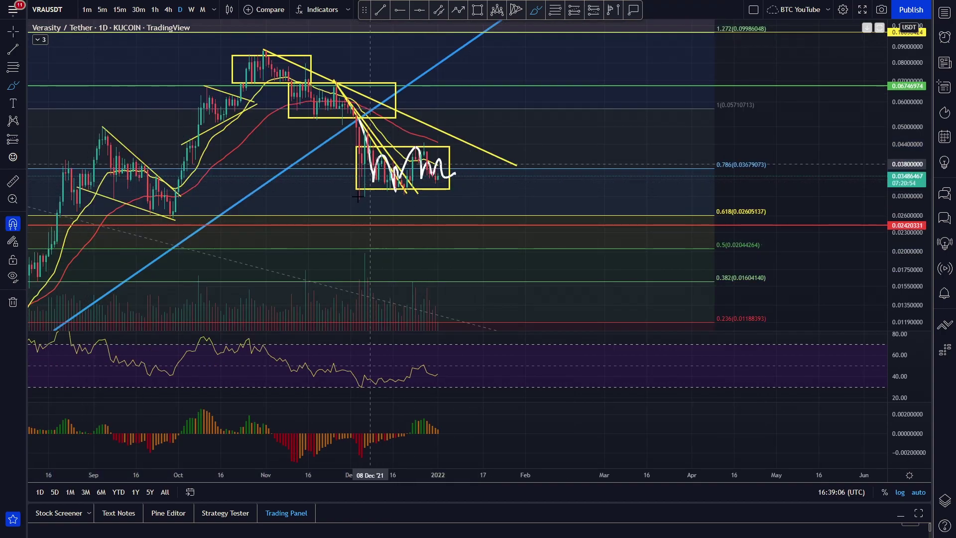
mouse_move(69, 166)
left_mouse_down()
mouse_move(424, 156)
mouse_move(452, 189)
left_mouse_up()
key("ctrl+z")
scroll(237, 178, "down", 4)
scroll(259, 175, "up", 1)
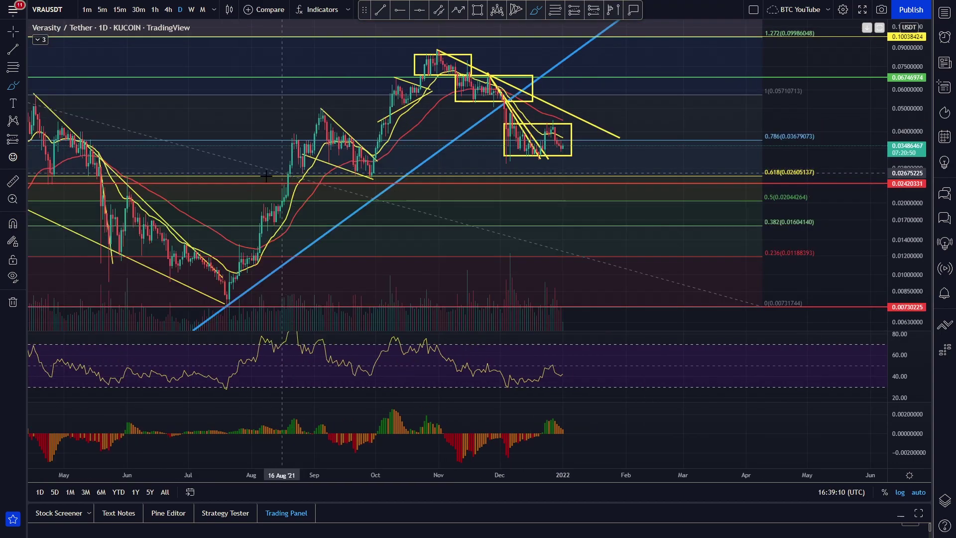
Sketch head-and-shoulders arches over the September, November and December peaks plus a projected drop to about 0.0095, and undo them
mouse_move(244, 182)
left_mouse_down()
mouse_move(380, 155)
mouse_move(527, 98)
mouse_move(572, 115)
mouse_move(610, 164)
left_mouse_up()
left_click_drag(563, 131, 624, 285)
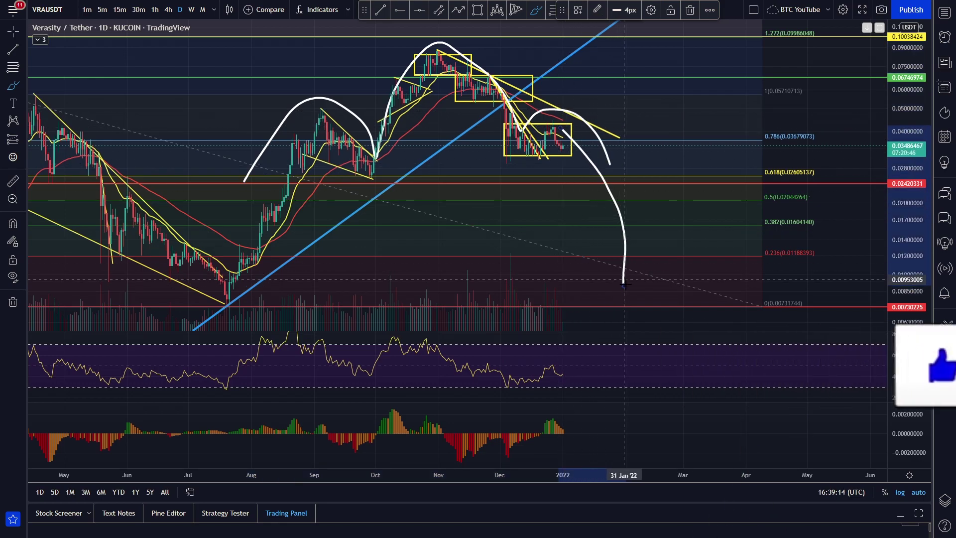
key("ctrl+z")
key("ctrl+z")
key("ctrl+z")
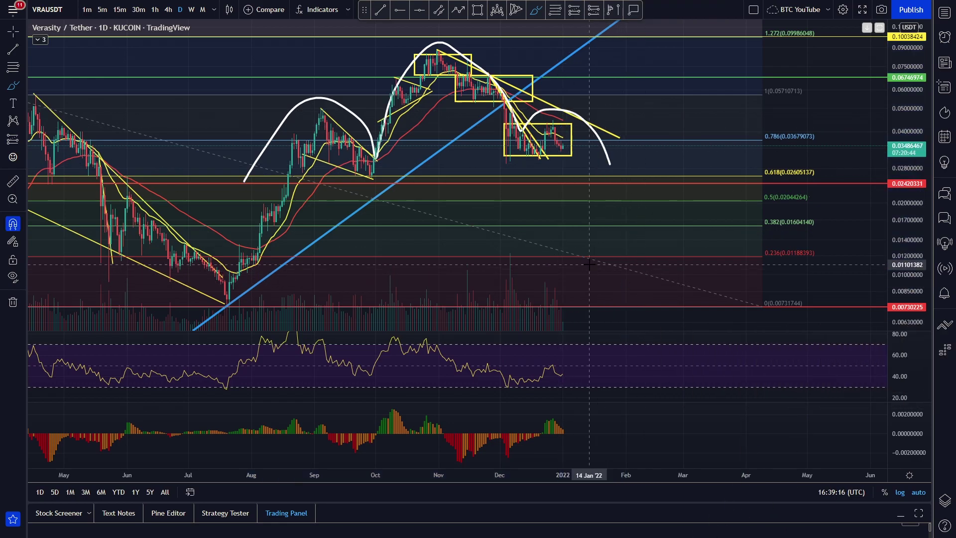
Sketch a projected rise from the latest candle through the descending trendline to about 0.10, and delete it
left_click_drag(508, 136, 809, 148)
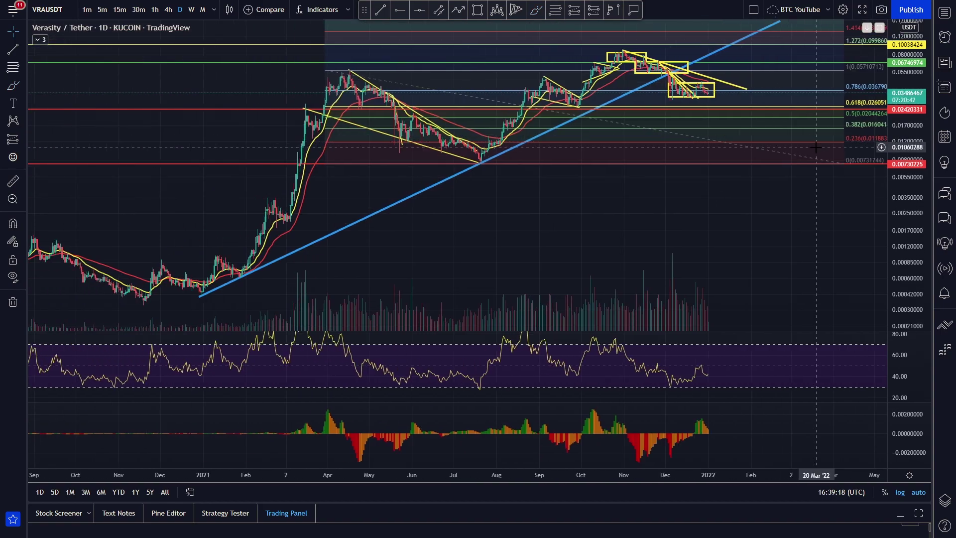
scroll(797, 150, "up", 5)
left_click_drag(723, 153, 665, 149)
scroll(657, 149, "up", 2)
left_click_drag(593, 137, 762, 139)
scroll(762, 139, "up", 5)
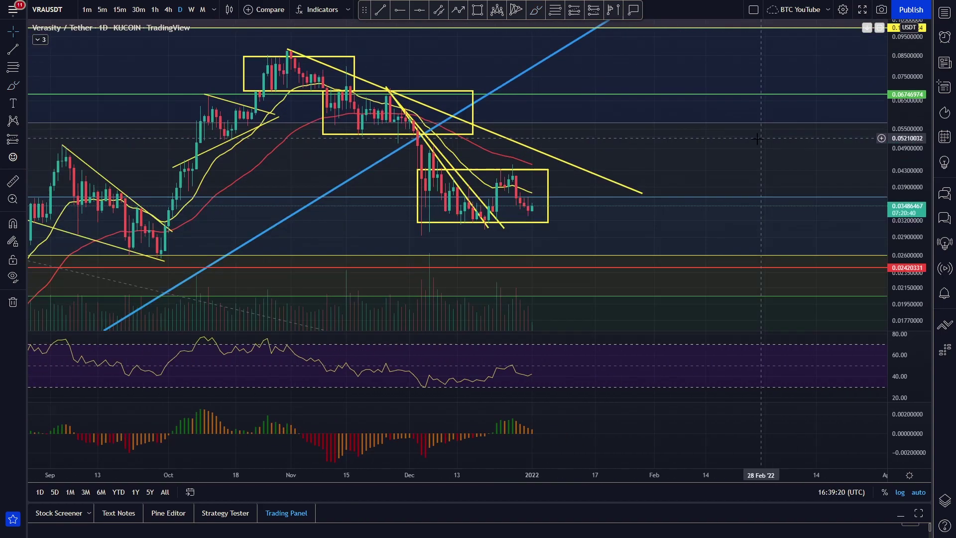
left_click_drag(635, 87, 584, 36)
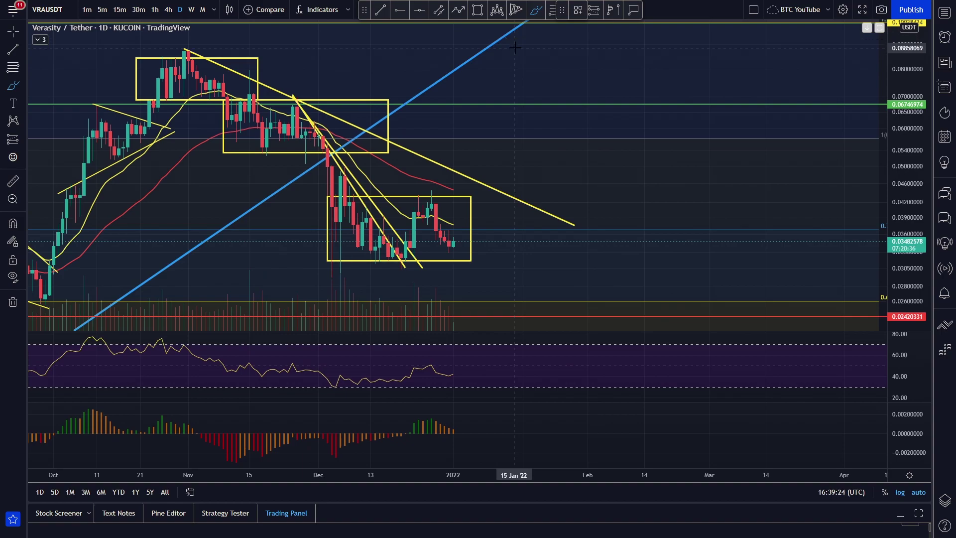
mouse_move(455, 243)
left_mouse_down()
mouse_move(475, 142)
mouse_move(589, 21)
left_mouse_up()
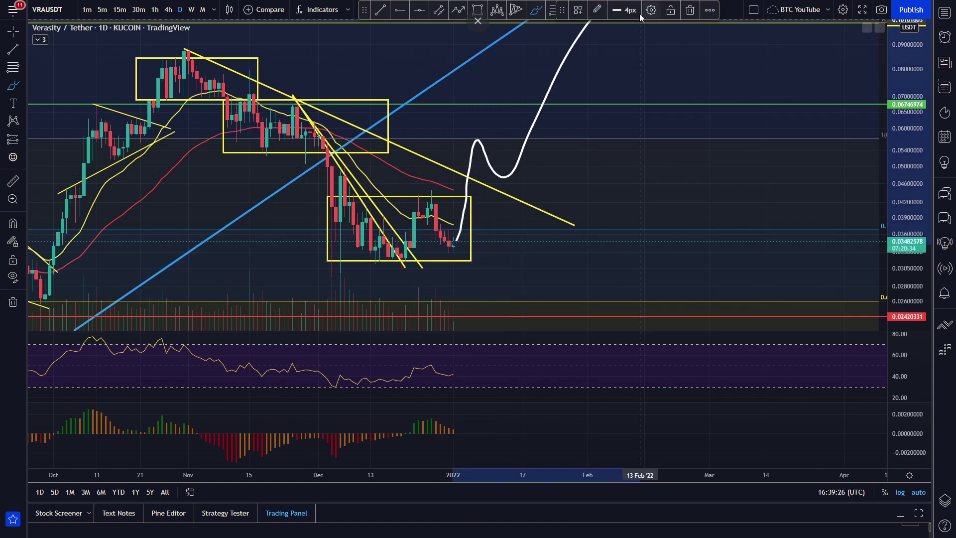
left_click(691, 10)
Brush a stroke across the daily price action from August 2021 to January 2022 and undo it
scroll(602, 86, "down", 3)
left_click_drag(620, 94, 432, 138)
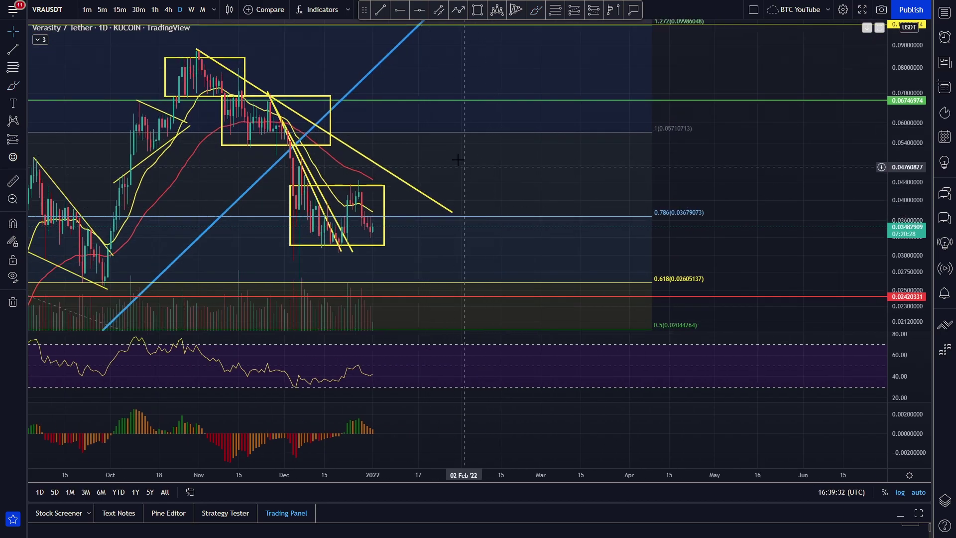
left_click_drag(463, 159, 653, 166)
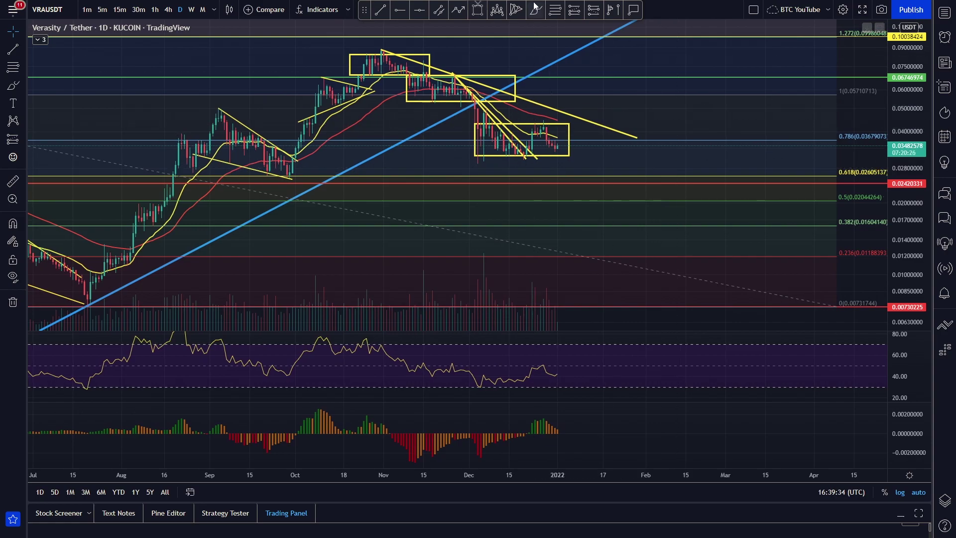
mouse_move(158, 176)
left_mouse_down()
mouse_move(199, 127)
mouse_move(398, 36)
mouse_move(545, 90)
mouse_move(632, 166)
left_mouse_up()
key("ctrl+z")
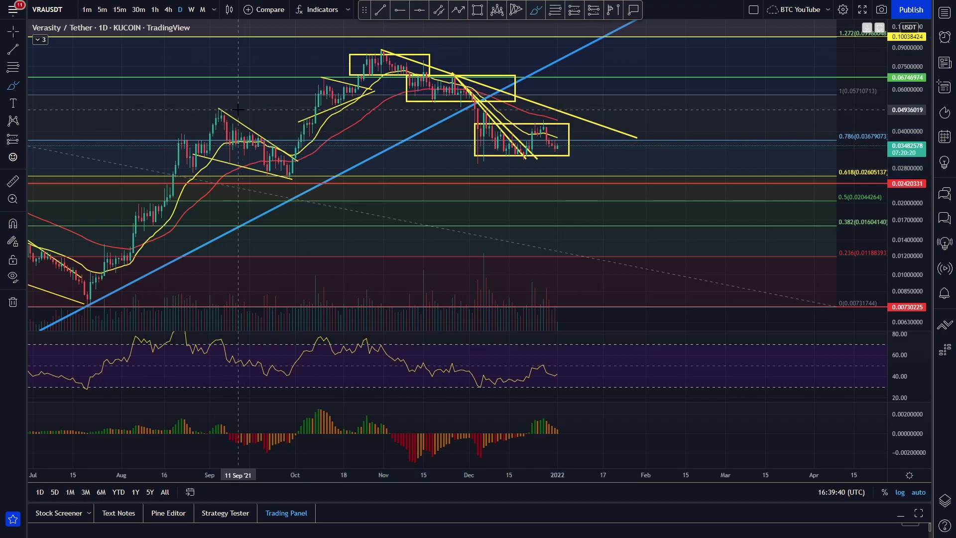
Sketch projected rises from the latest daily candle to the descending trendline and through it with a retest to about 0.085, and undo them
scroll(418, 258, "up", 3)
left_click_drag(405, 268, 412, 215)
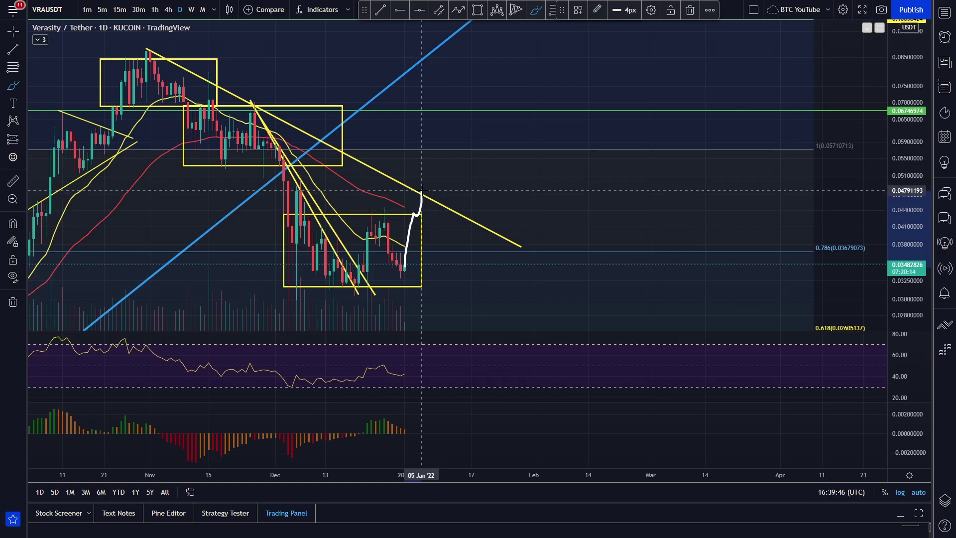
left_click_drag(410, 204, 422, 188)
mouse_move(148, 35)
left_mouse_down()
mouse_move(160, 95)
mouse_move(155, 30)
left_mouse_up()
key("ctrl+z")
key("ctrl+z")
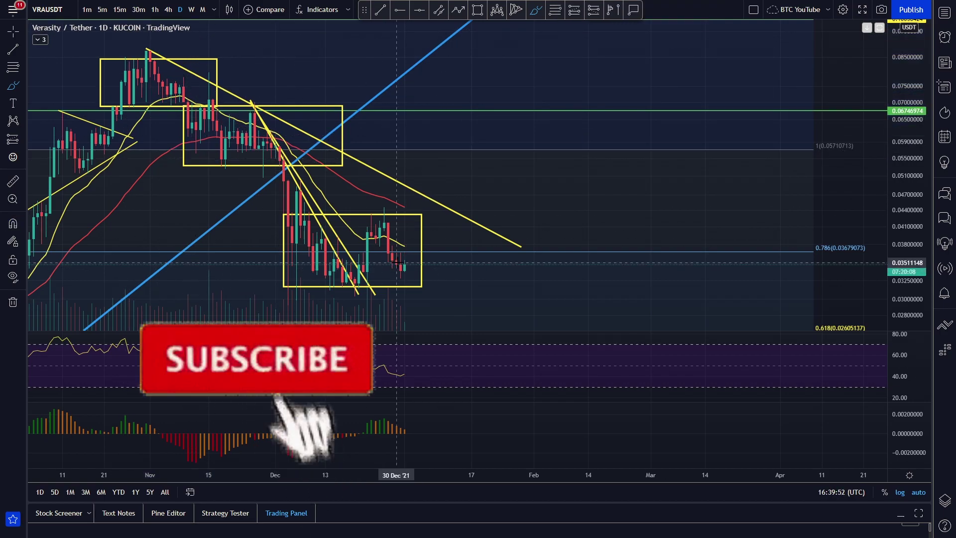
mouse_move(404, 269)
left_mouse_down()
mouse_move(422, 174)
mouse_move(436, 201)
mouse_move(475, 91)
mouse_move(509, 56)
left_mouse_up()
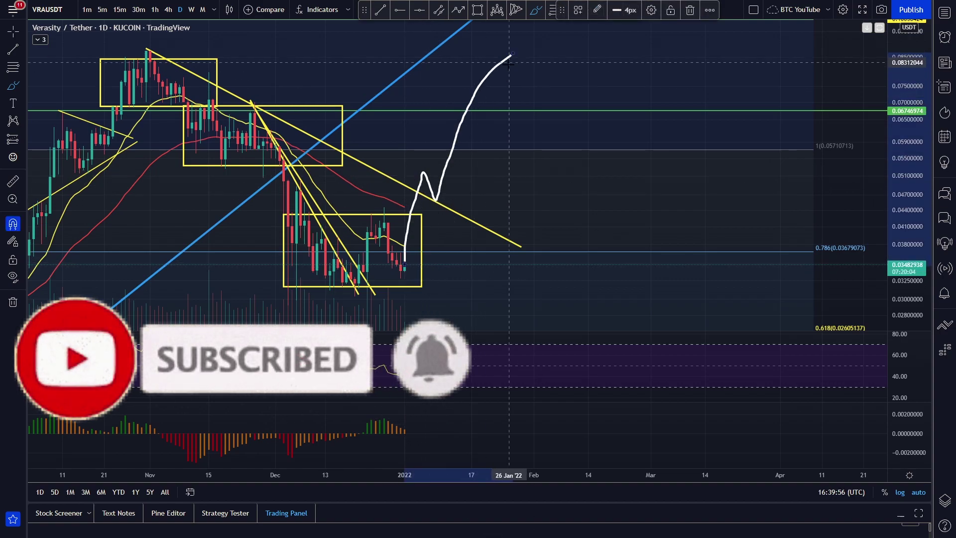
key("ctrl+z")
Switch the chart to the 1-hour timeframe and bring the December range box with its latest candles into view
scroll(500, 92, "down", 5)
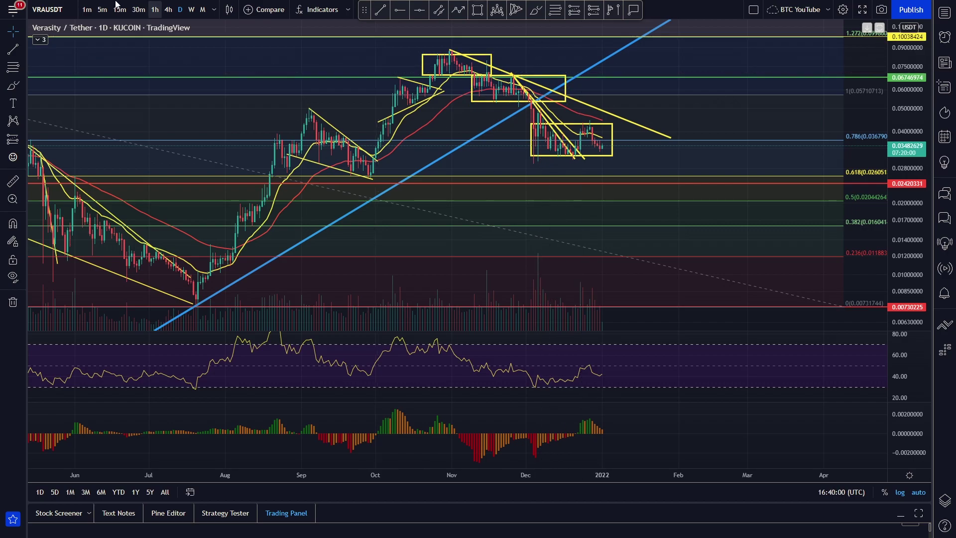
left_click(155, 9)
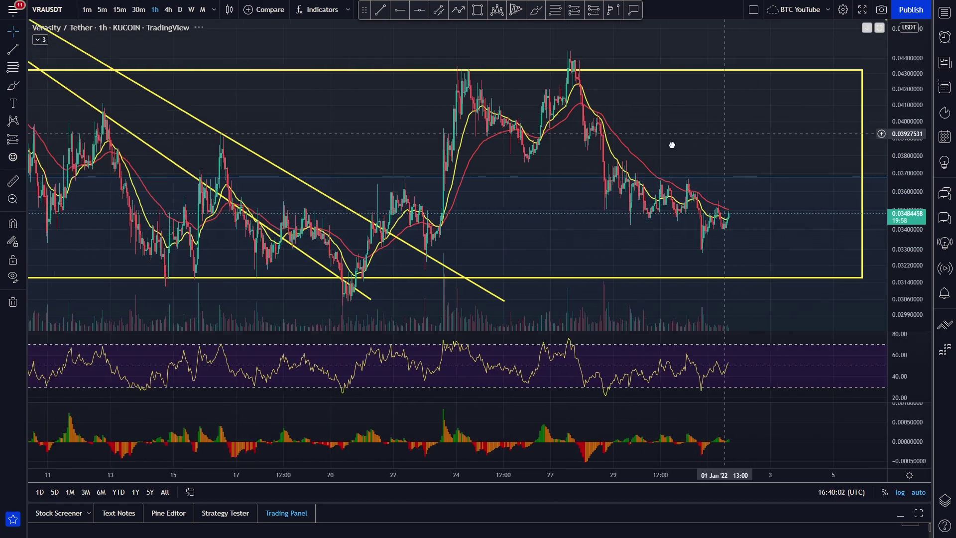
left_click_drag(684, 150, 528, 125)
Brush strokes over the recent hourly price decline and the two indicator panes below it, and undo them
left_click(534, 11)
left_click_drag(481, 228, 553, 280)
left_click_drag(558, 382, 454, 417)
left_click_drag(549, 443, 487, 456)
key("ctrl+z")
key("ctrl+z")
key("ctrl+z")
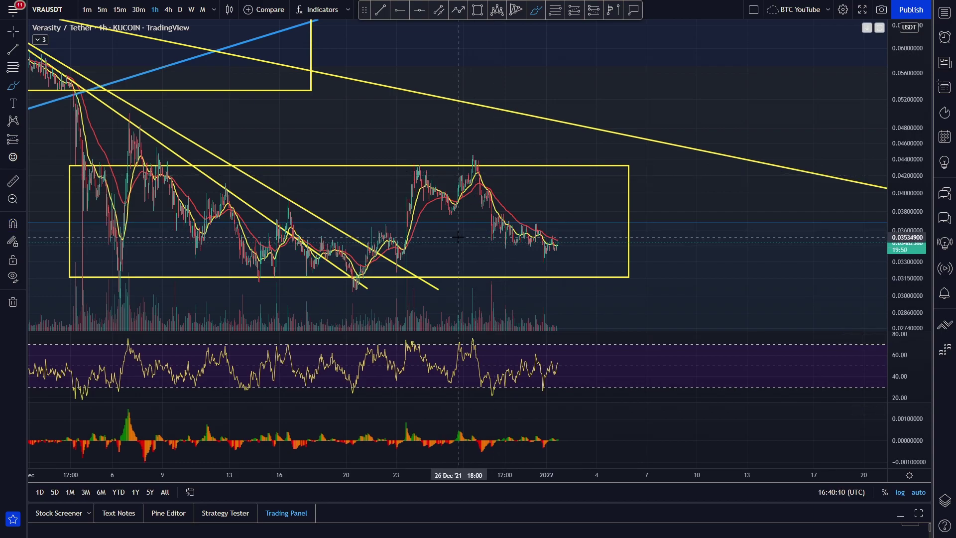
Sketch a dip and rebound to about 0.042 inside the range box and a stroke from the latest candle towards its lower edge, and undo both
scroll(460, 235, "up", 2)
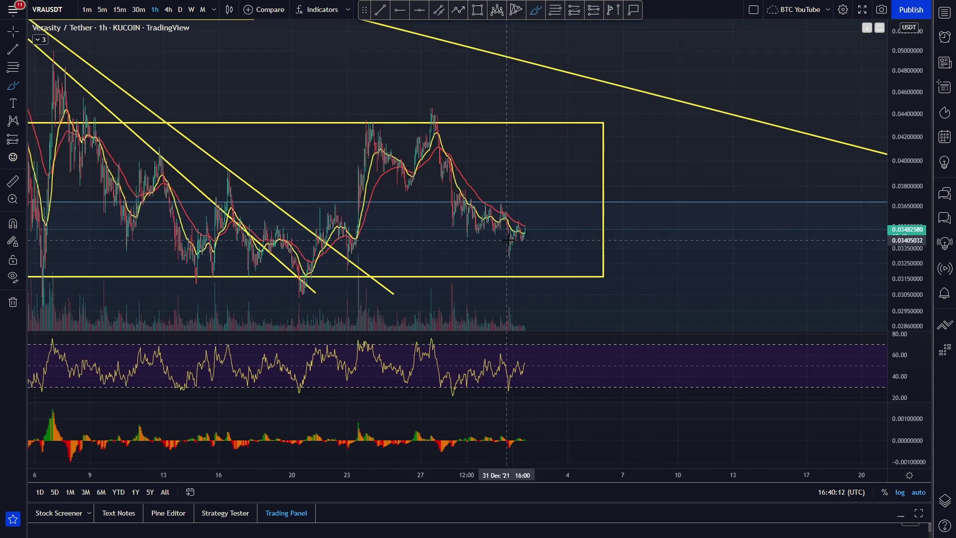
mouse_move(524, 217)
left_mouse_down()
mouse_move(562, 186)
mouse_move(591, 135)
left_mouse_up()
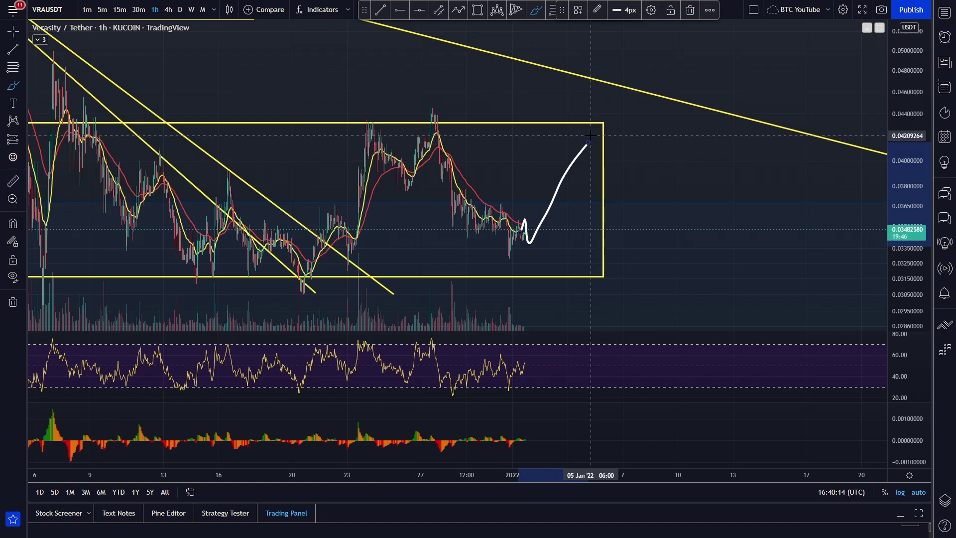
key("ctrl+z")
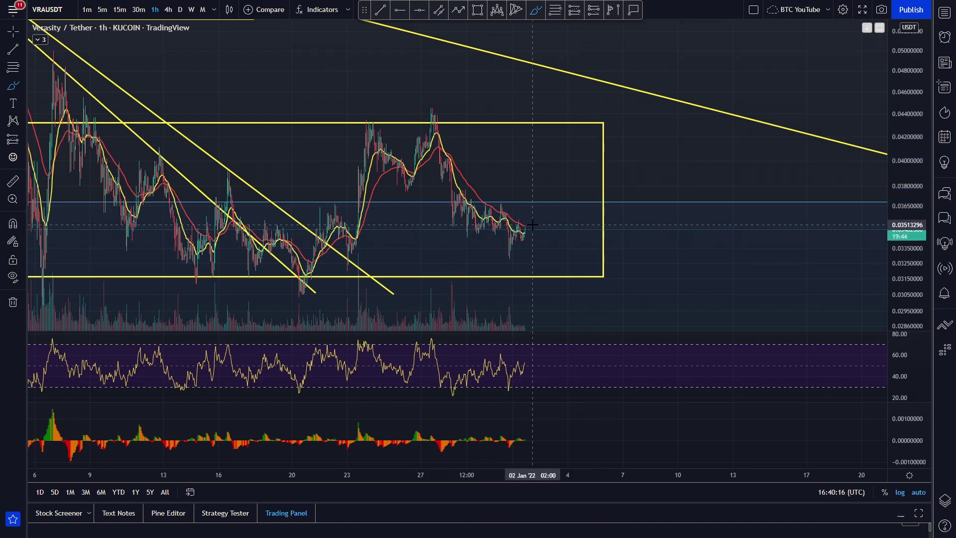
mouse_move(524, 230)
left_mouse_down()
mouse_move(562, 286)
mouse_move(525, 283)
left_mouse_up()
key("ctrl+z")
key("ctrl+z")
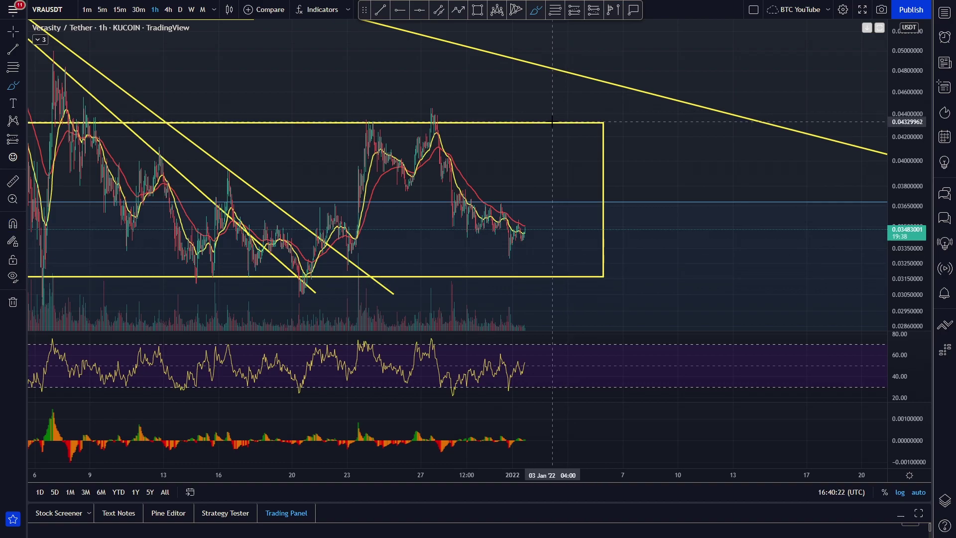
Brush a short stroke after the latest candle down to the range box's lower edge, and undo it
scroll(551, 121, "down", 3)
scroll(557, 137, "up", 3)
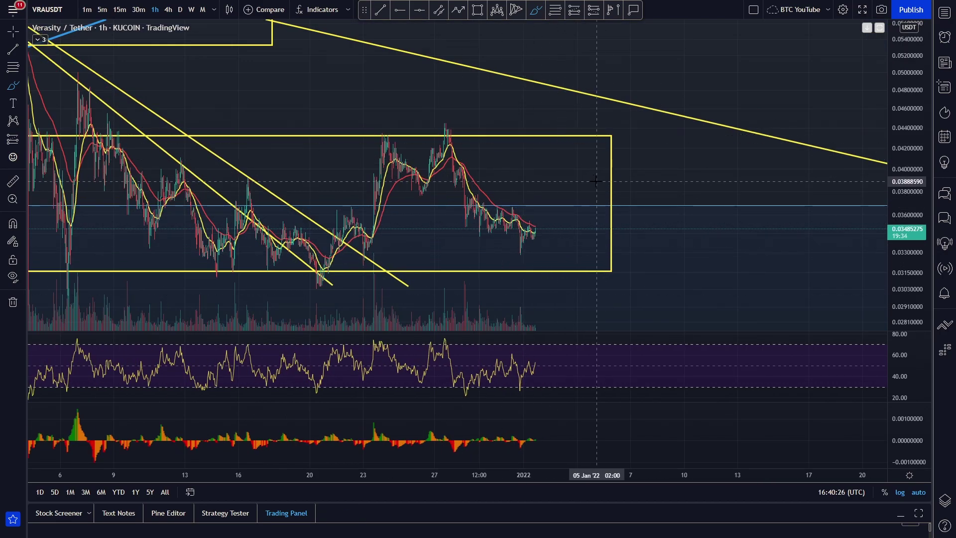
scroll(618, 185, "down", 2)
left_click_drag(569, 177, 819, 213)
key("Delete")
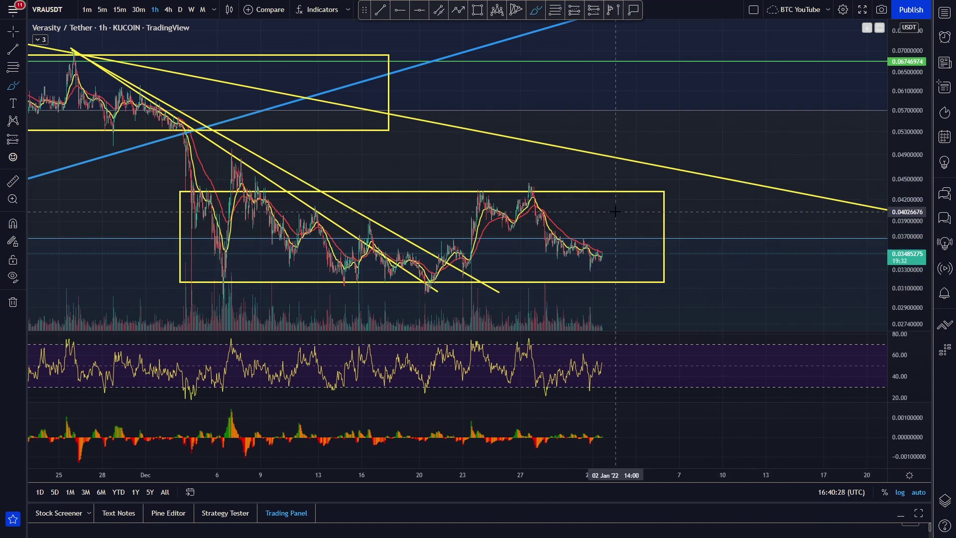
left_click(536, 10)
left_click_drag(619, 266, 640, 283)
key("ctrl+z")
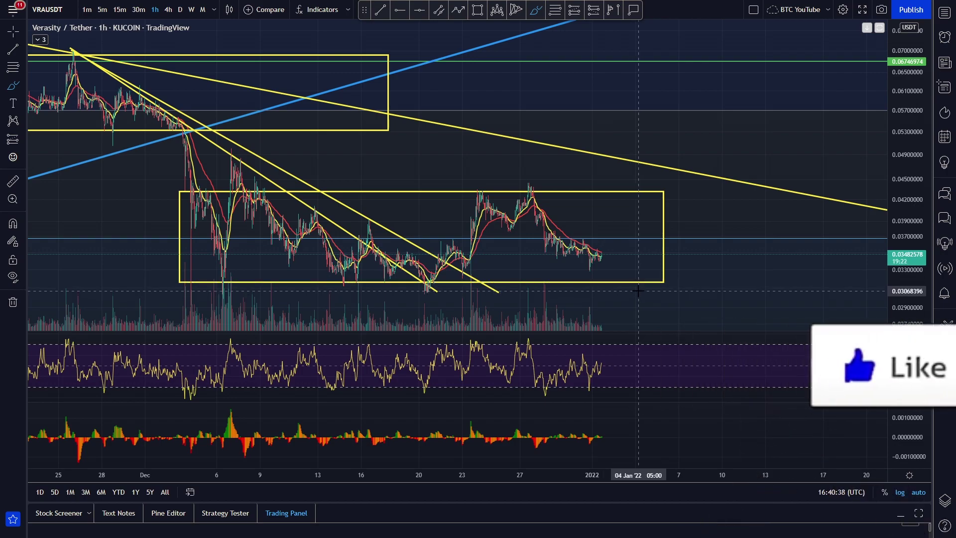
Sketch a move above the range box and a trendline breakout with a retest and rise to about 0.064, and undo them
key("Escape")
left_click_drag(631, 176, 569, 182)
left_click(537, 13)
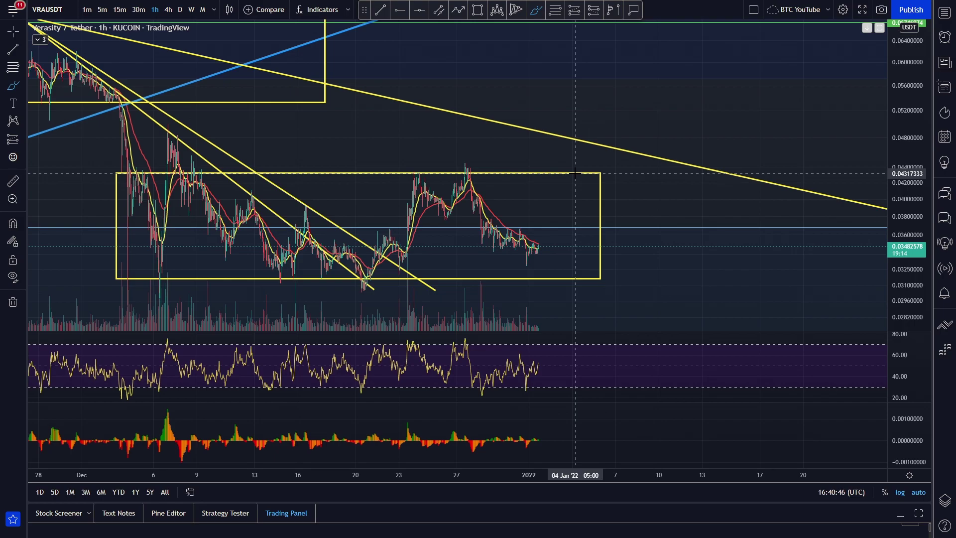
mouse_move(550, 164)
left_mouse_down()
mouse_move(610, 160)
mouse_move(588, 135)
left_mouse_up()
key("ctrl+z")
key("ctrl+z")
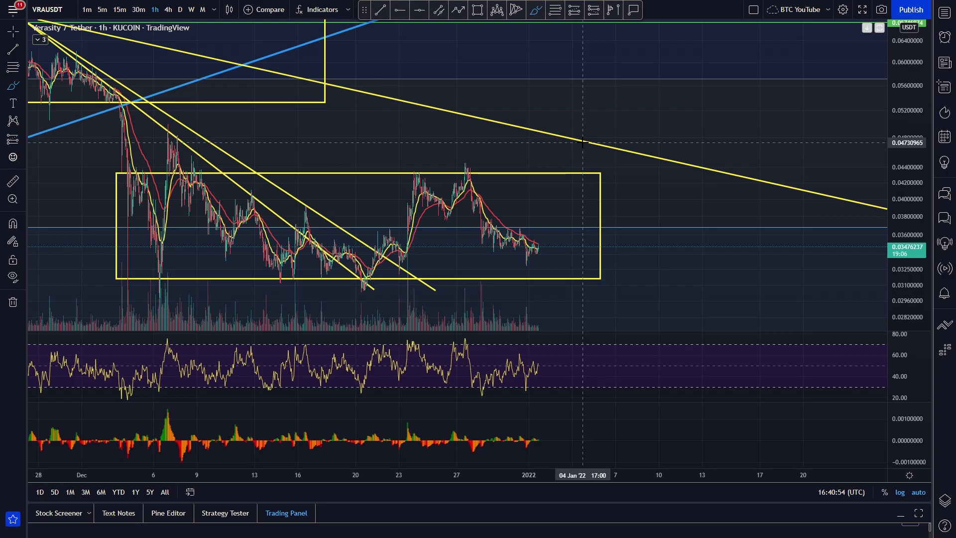
left_click_drag(570, 139, 692, 40)
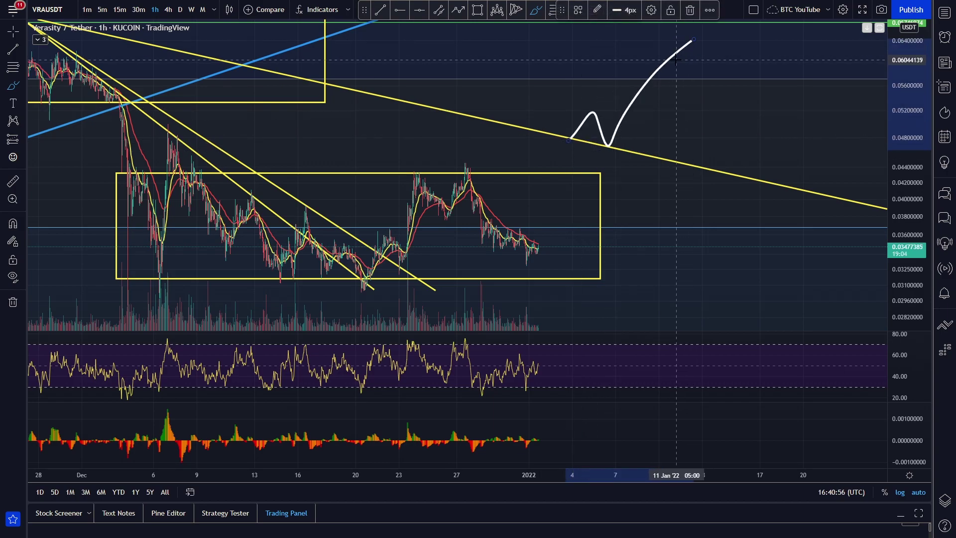
key("ctrl+z")
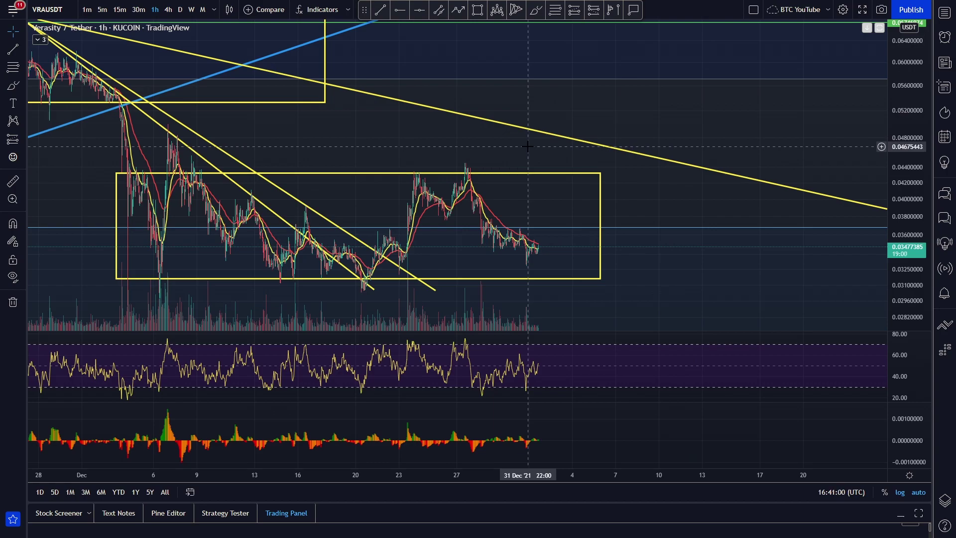
key("Escape")
Switch the chart back to the daily timeframe with the whole price history from 2020 in view
scroll(528, 146, "down", 5)
left_click_drag(715, 146, 650, 163)
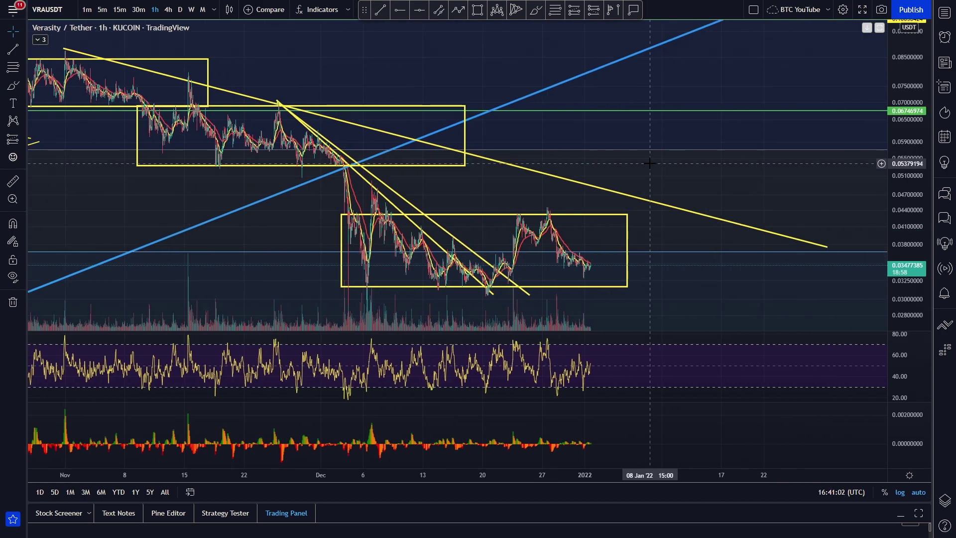
scroll(698, 185, "down", 4)
left_click_drag(761, 132, 654, 150)
left_click(180, 10)
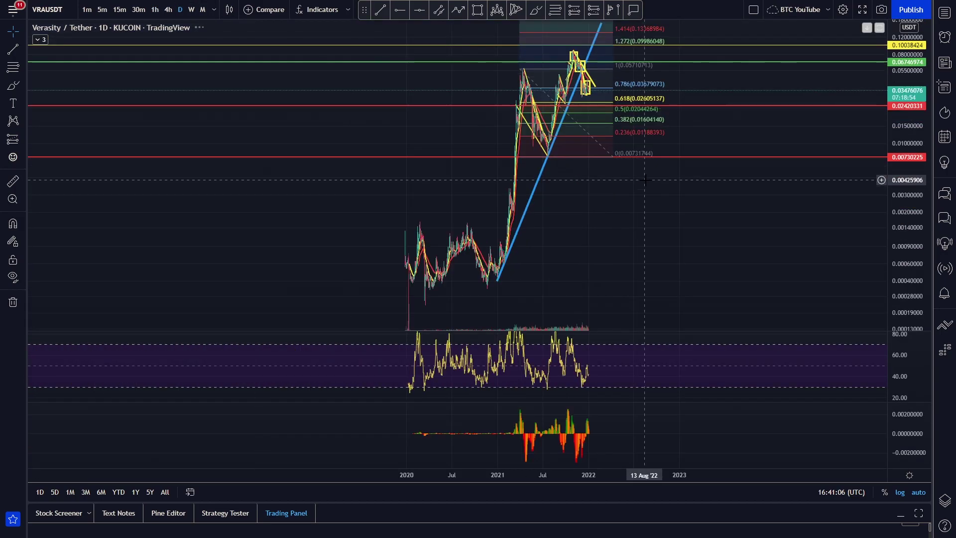
Sketch the long-term swings from the late-2020 low through both 2021 peaks and a projected rise into 2022, and delete the stroke
scroll(571, 224, "up", 5)
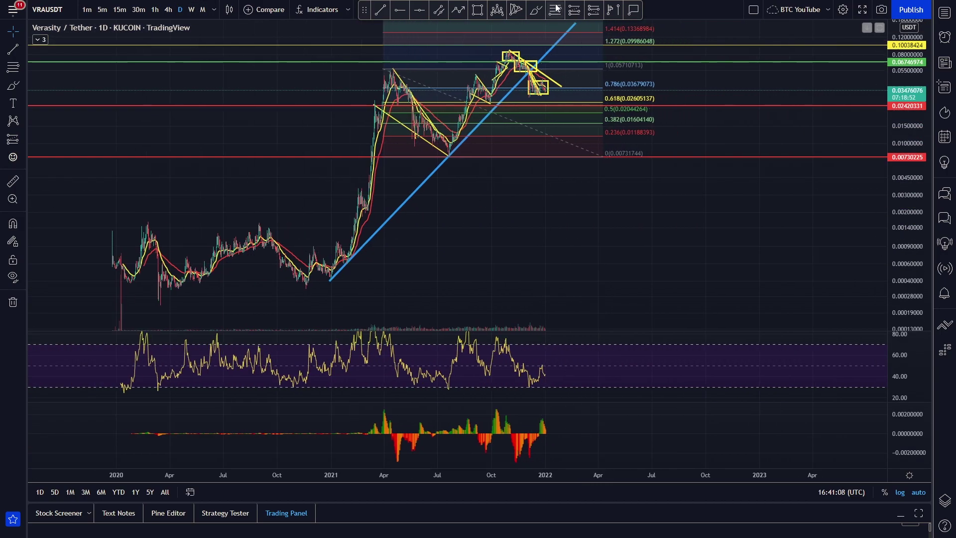
mouse_move(293, 276)
left_mouse_down()
mouse_move(402, 75)
mouse_move(456, 165)
mouse_move(506, 53)
mouse_move(514, 50)
mouse_move(551, 91)
mouse_move(609, 23)
left_mouse_up()
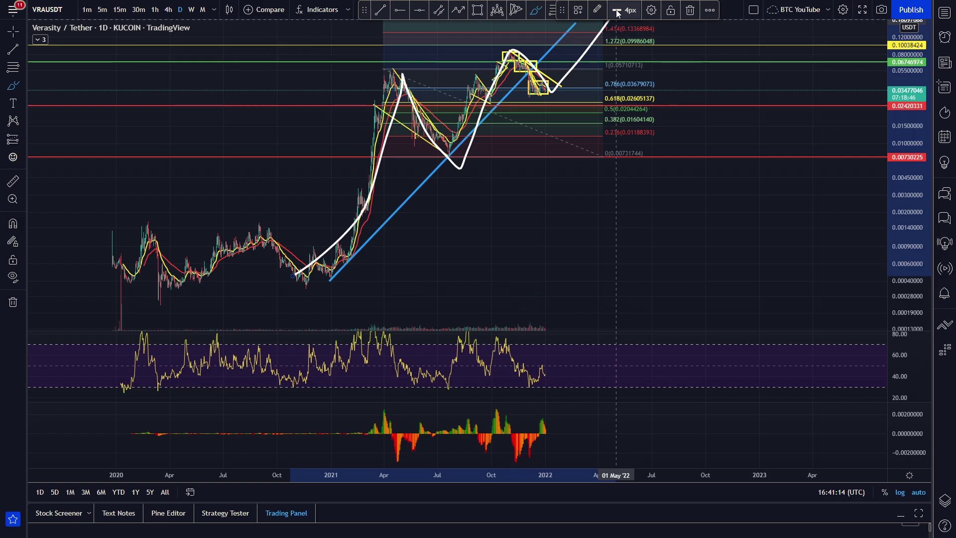
key("Delete")
Rescale and frame the daily chart to examine the price action against the Fibonacci levels up to 1.618
scroll(730, 237, "down", 5)
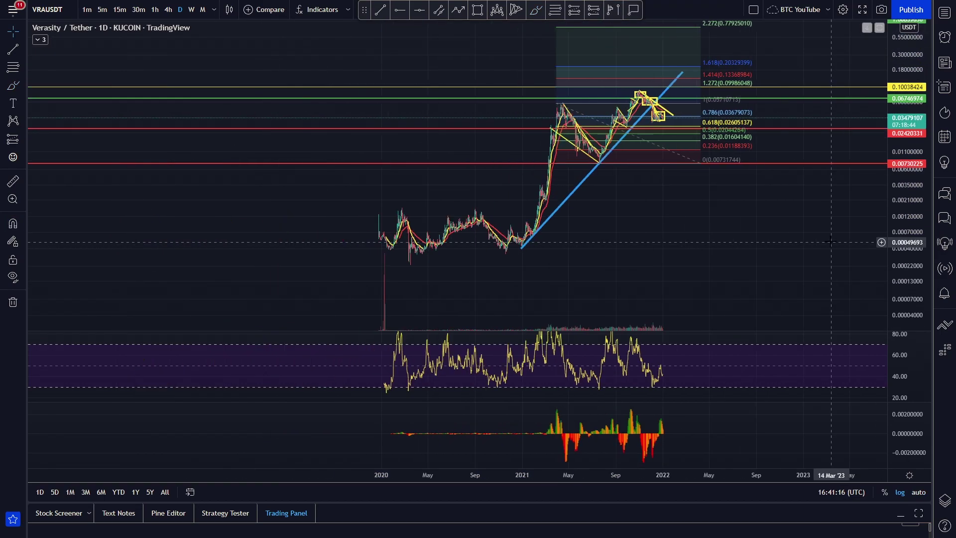
scroll(730, 237, "up", 3)
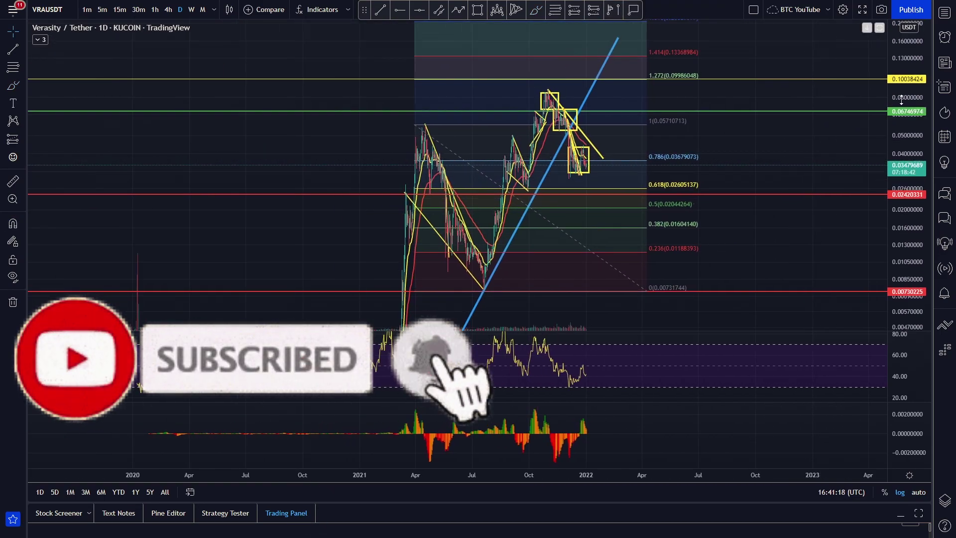
left_click_drag(768, 166, 697, 171)
left_click_drag(903, 157, 904, 182)
scroll(650, 178, "up", 3)
left_click_drag(647, 180, 777, 191)
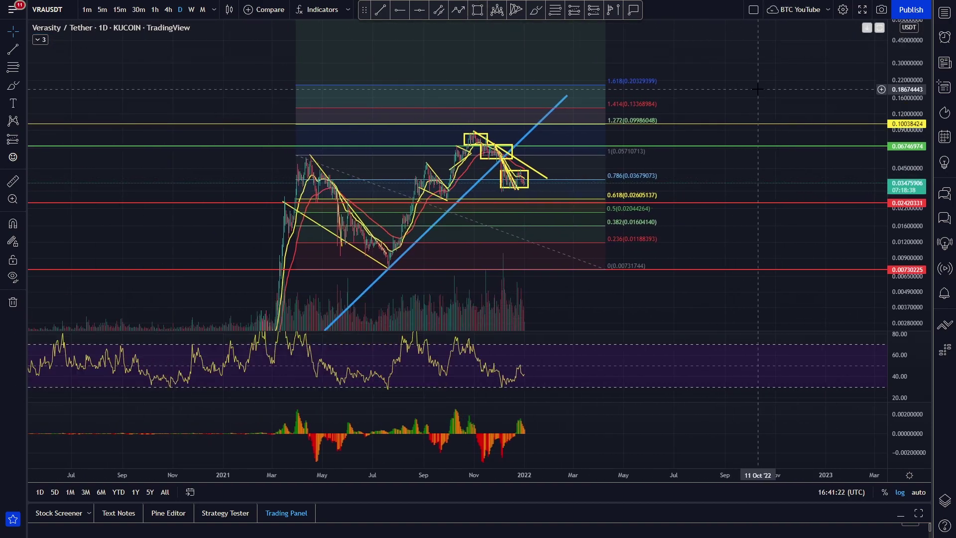